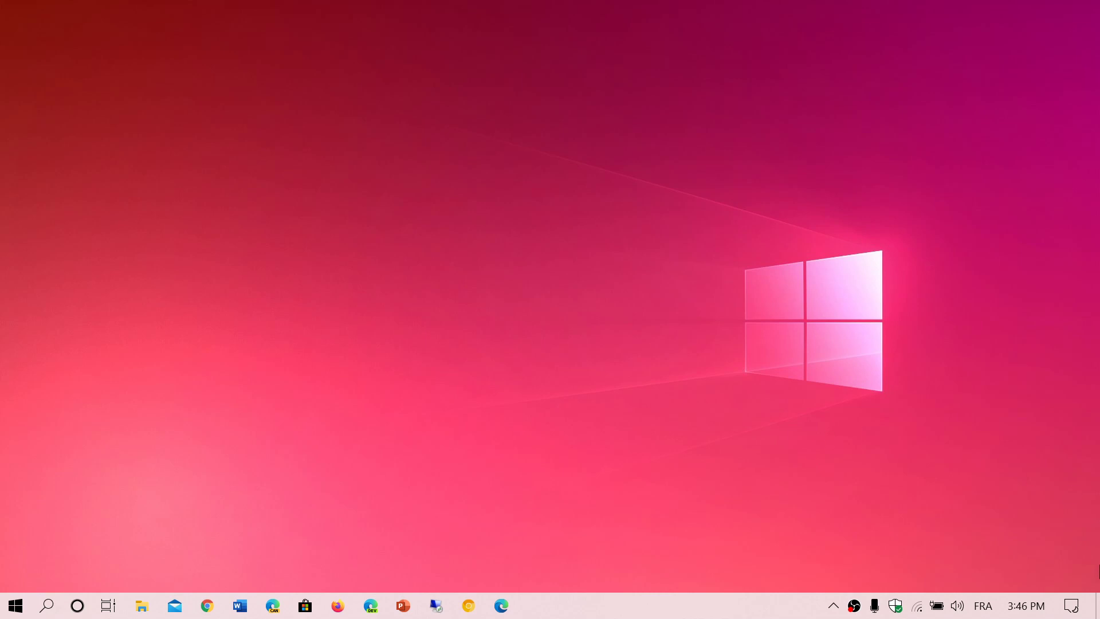
- From Action Center, go to All settings and then Update & Security
left_click(1072, 606)
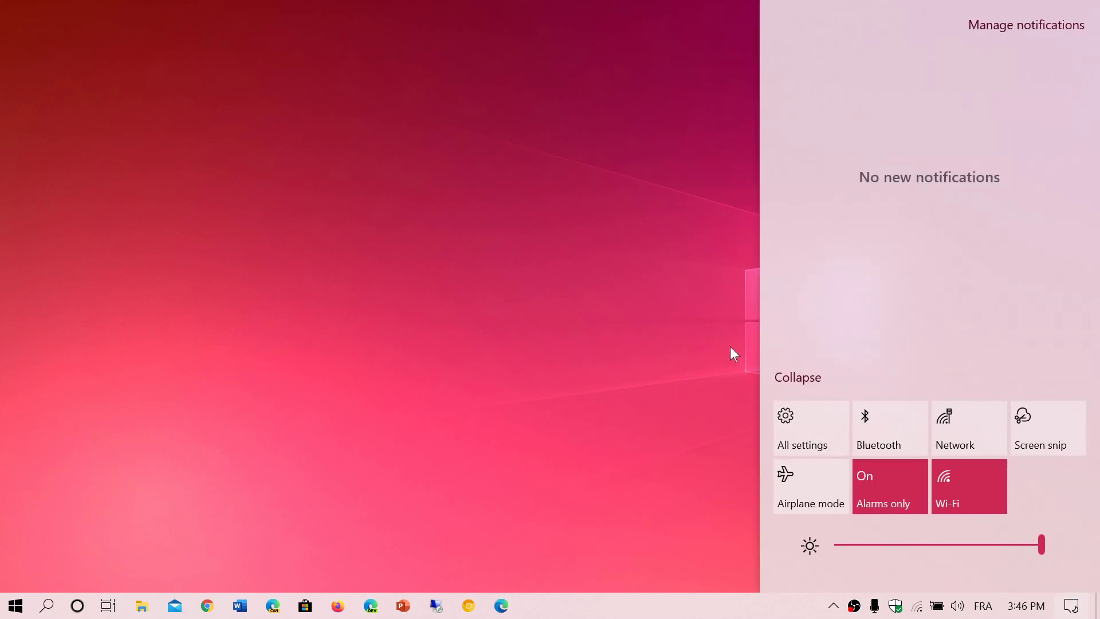
left_click(812, 427)
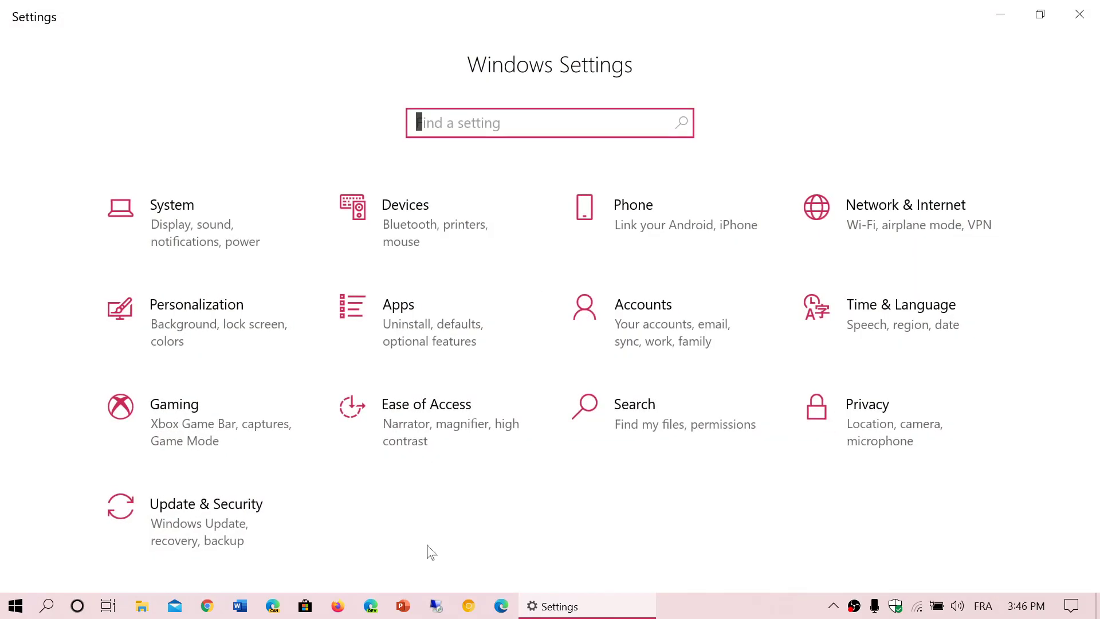
left_click(219, 529)
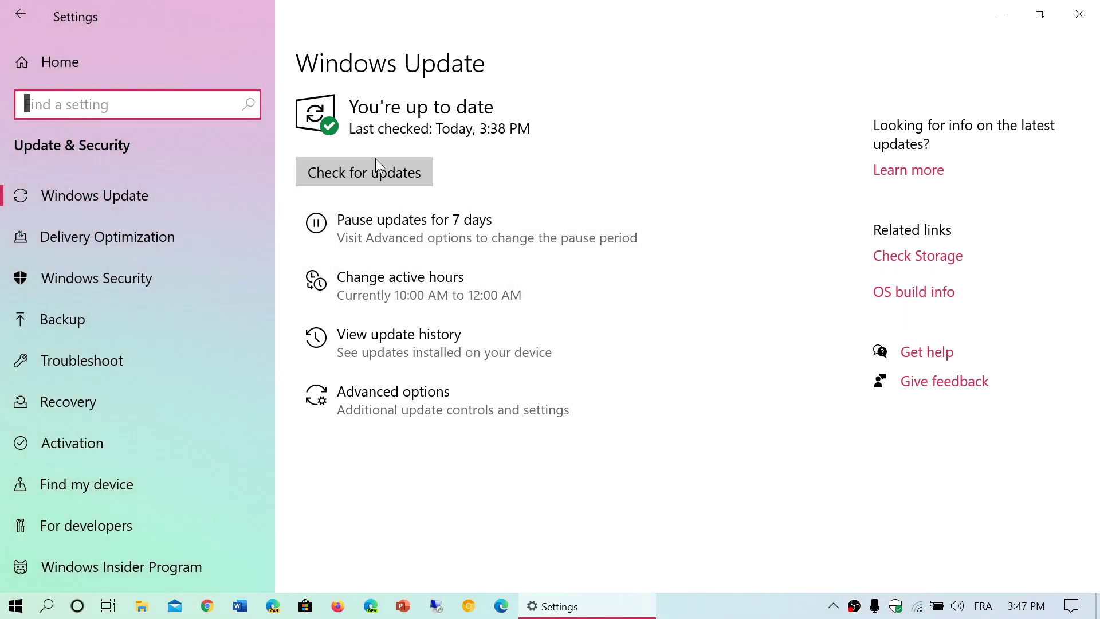
- View update history, expand Other Updates and Driver Updates, then close Settings
left_click(420, 335)
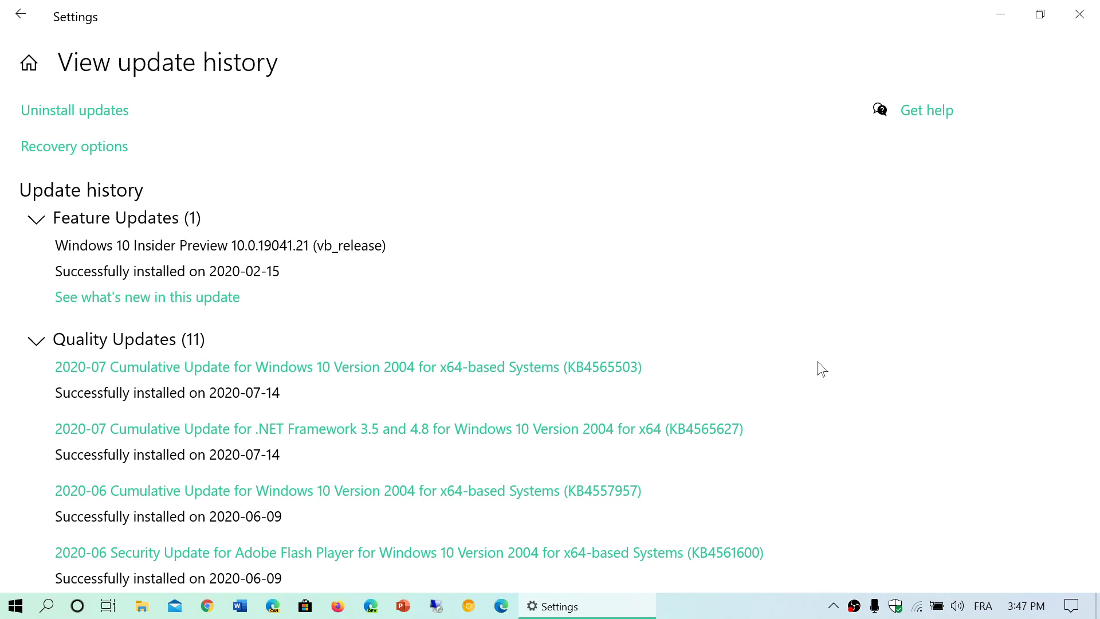
scroll(821, 369, "down", 2)
scroll(821, 369, "up", 2)
scroll(589, 273, "down", 5)
scroll(588, 273, "down", 5)
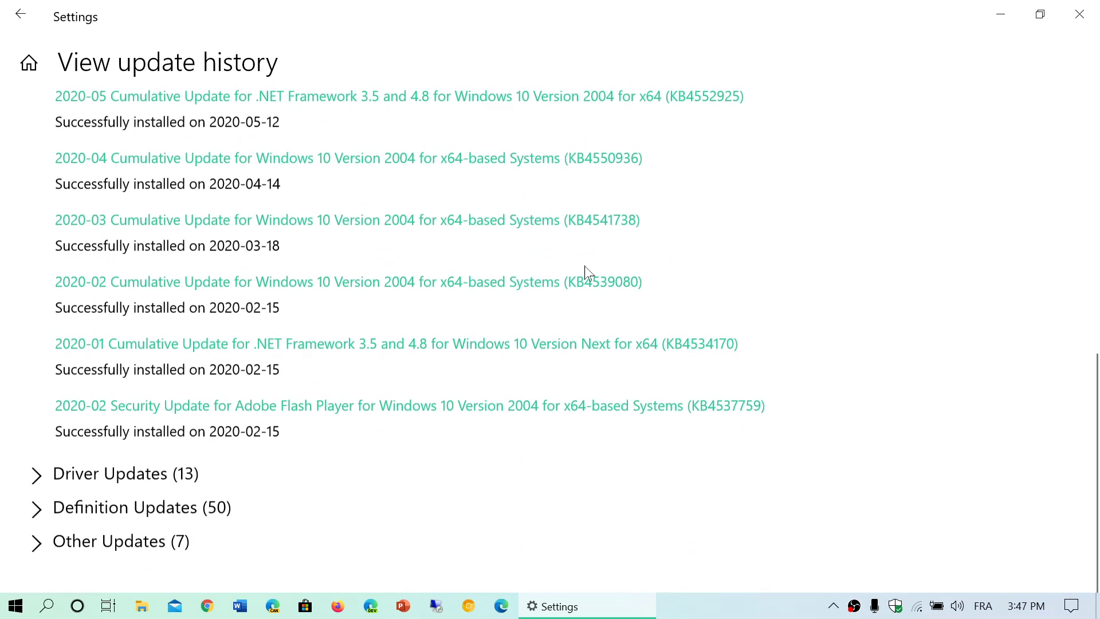
left_click(144, 545)
scroll(554, 495, "down", 1)
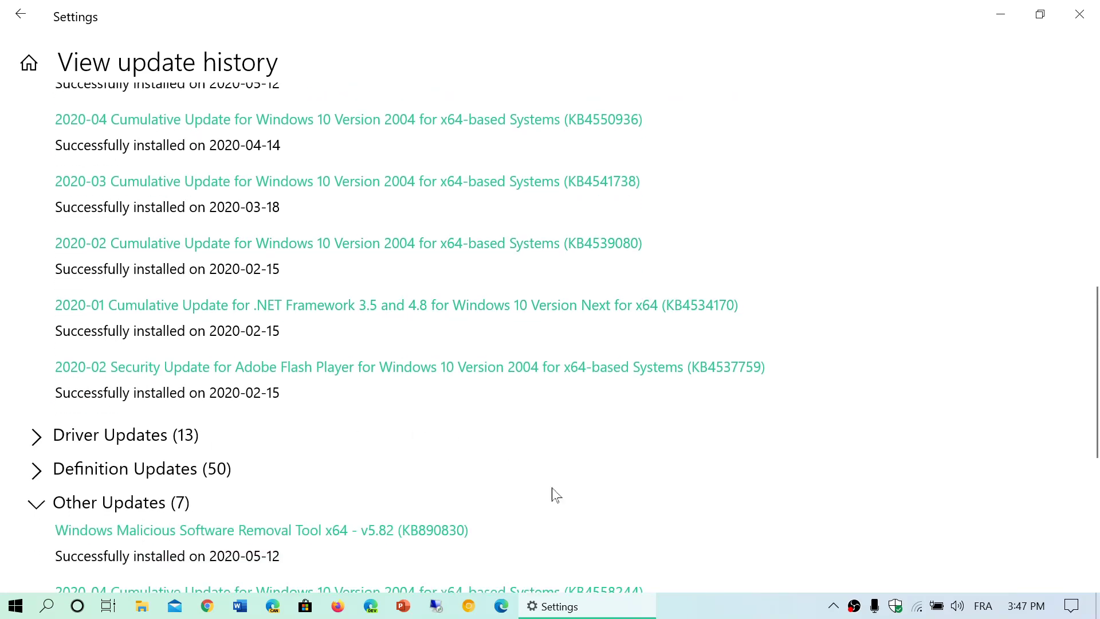
scroll(554, 494, "down", 1)
scroll(555, 494, "down", 1)
scroll(555, 494, "up", 2)
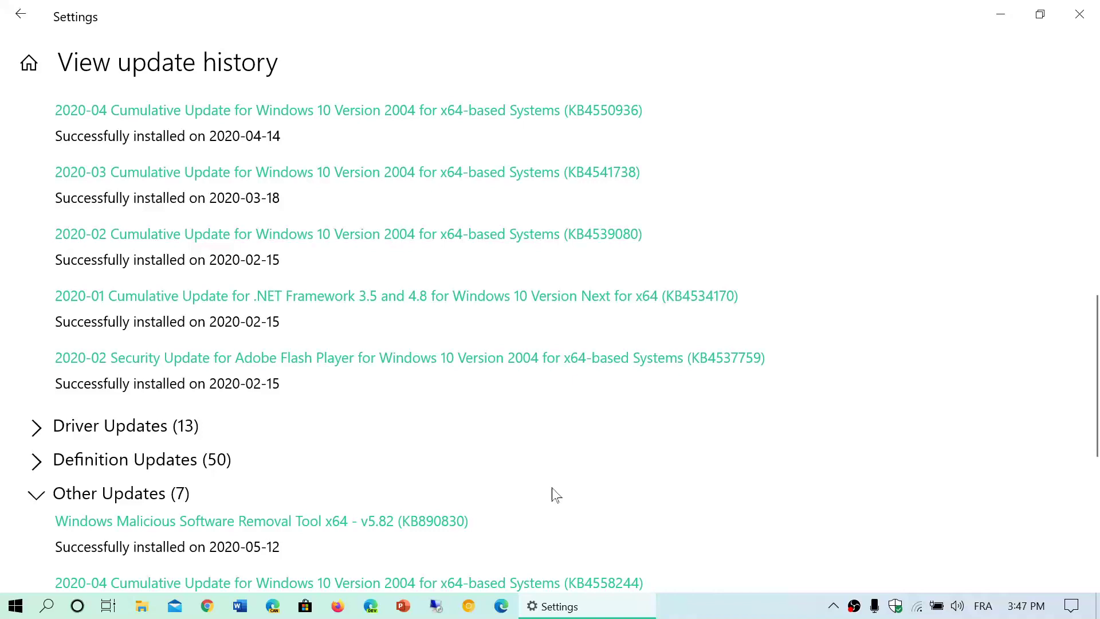
left_click(145, 426)
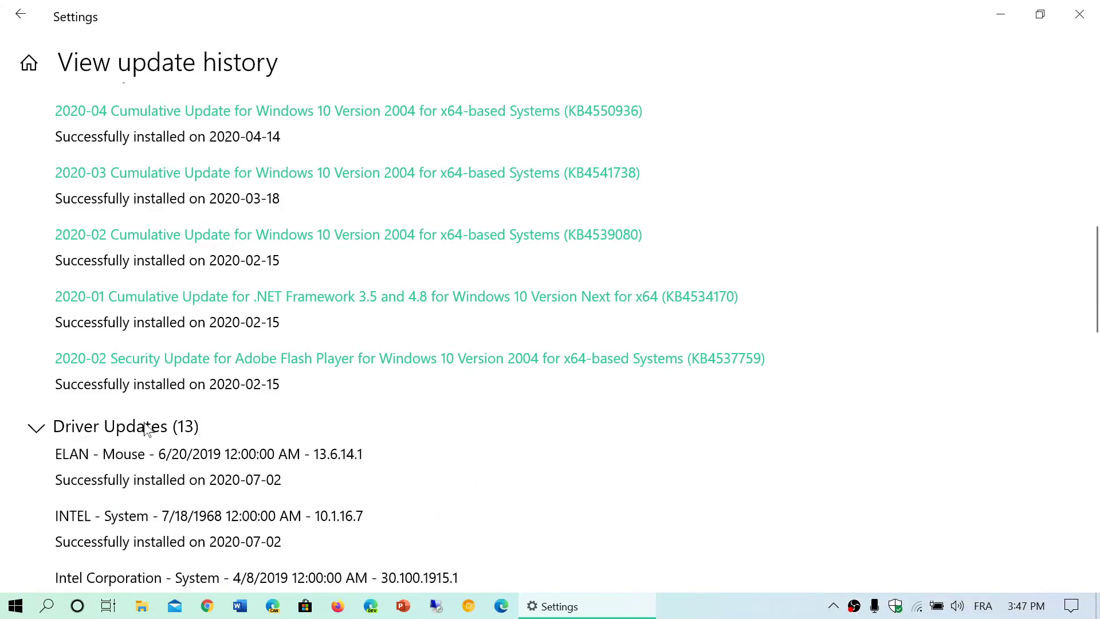
left_click(1080, 15)
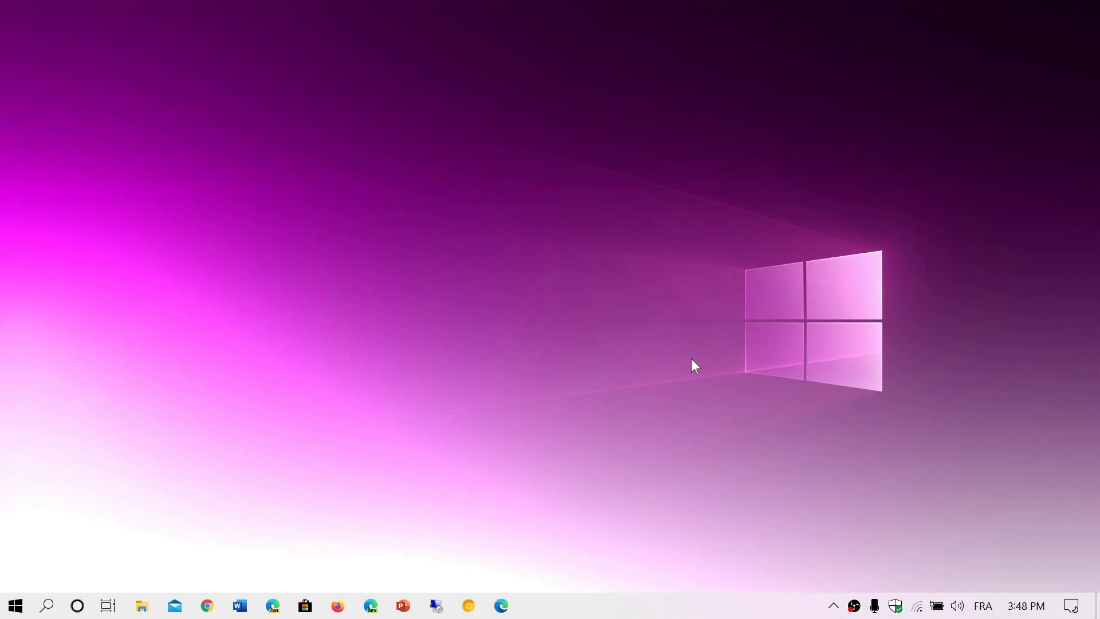
- Search Windows for winver and run it
left_click(48, 607)
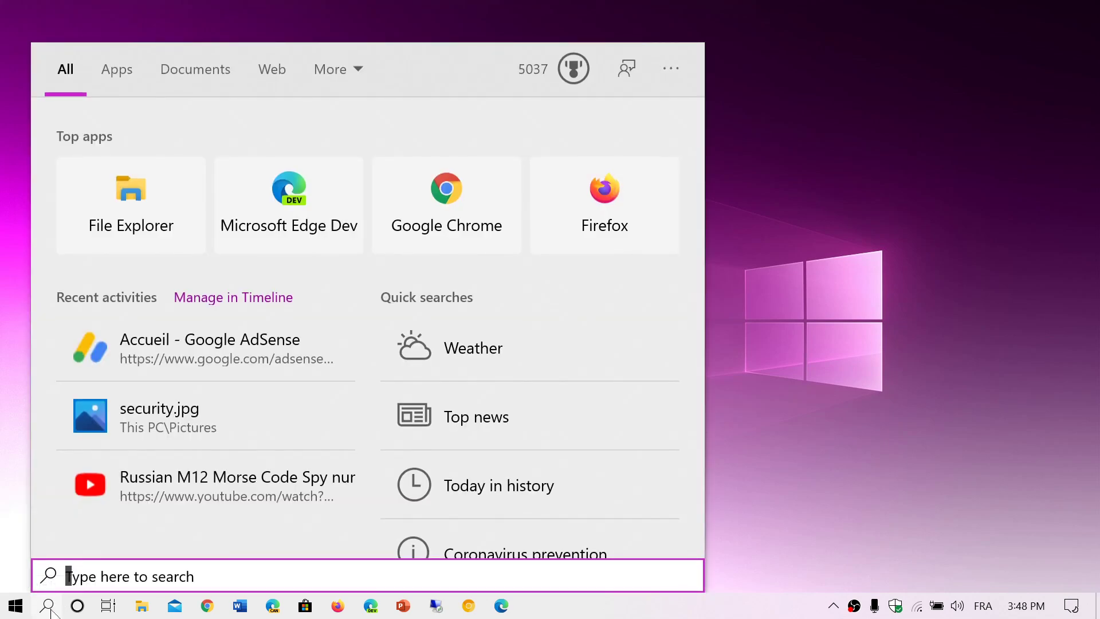
type("win")
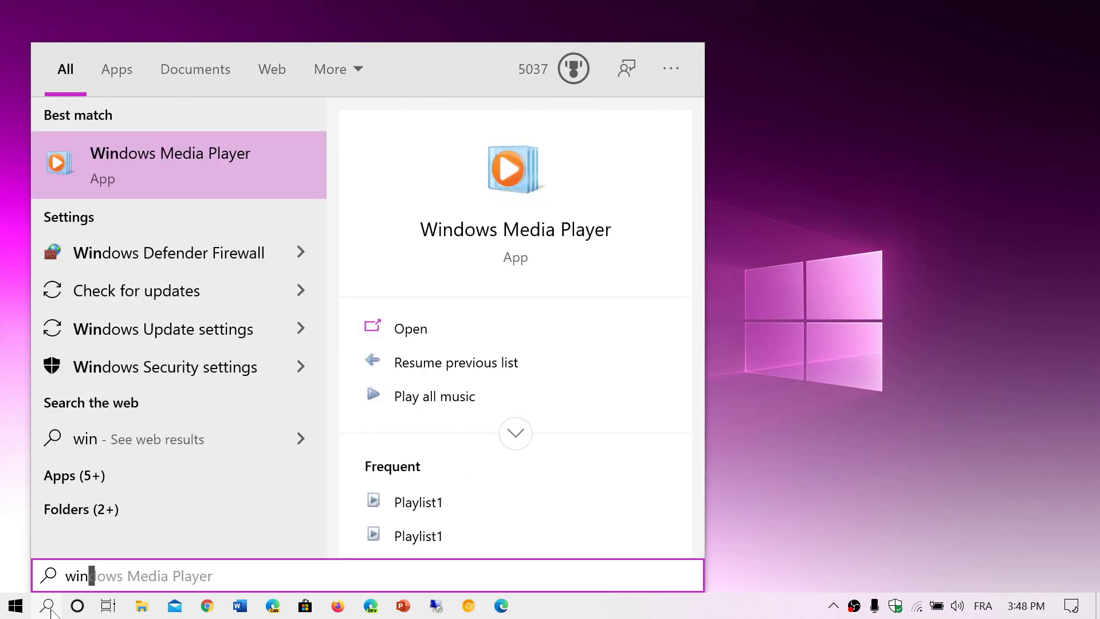
type("ver")
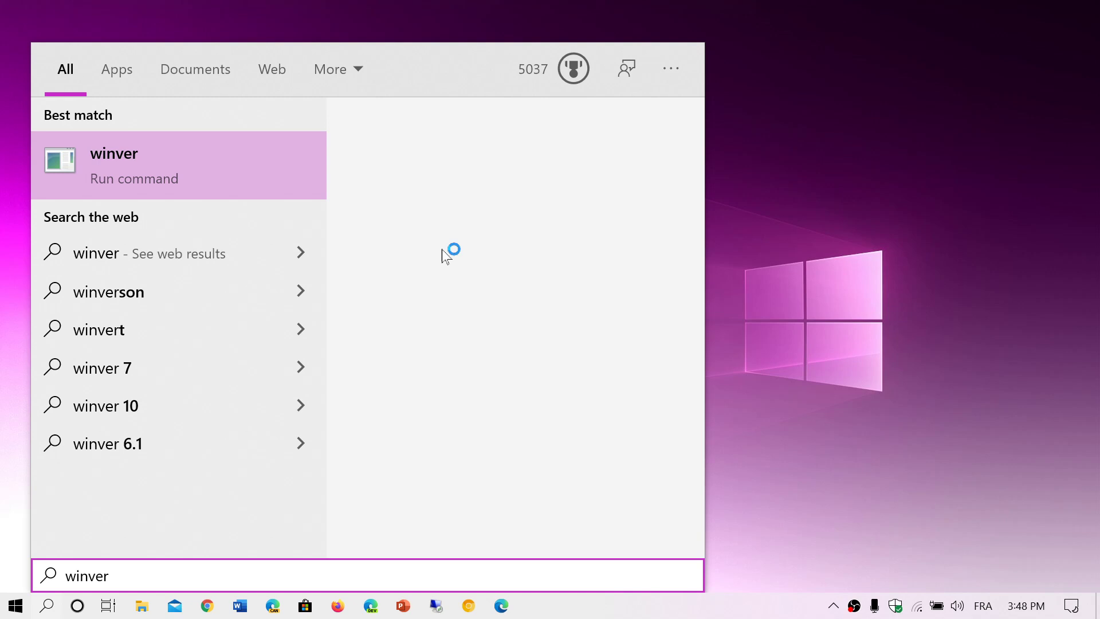
left_click(203, 164)
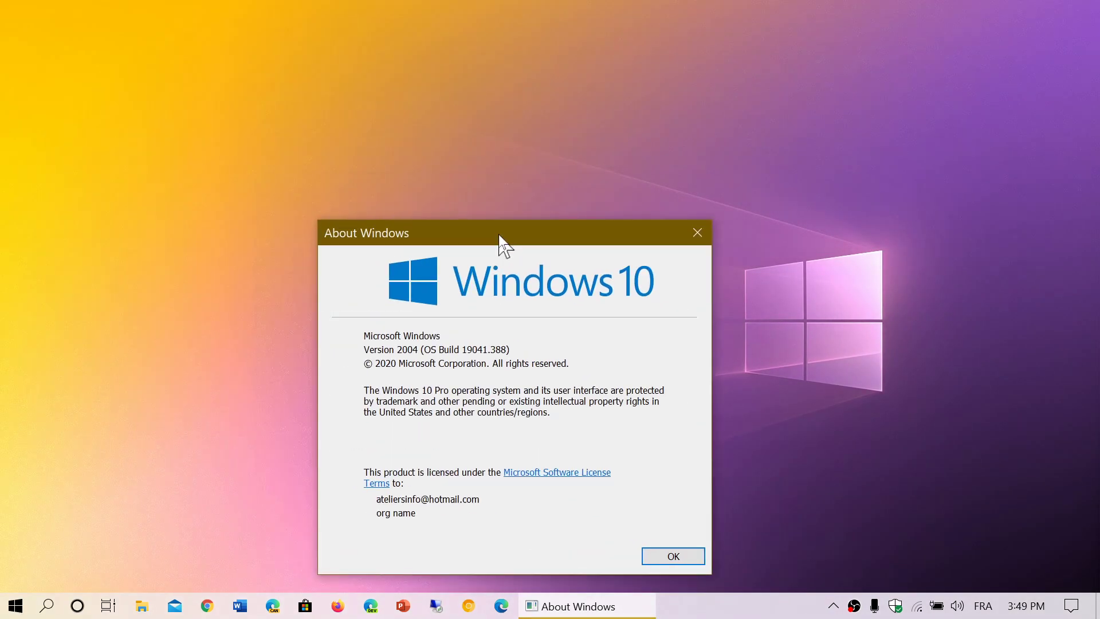
- Drag the About Windows dialog higher up the screen
left_click_drag(502, 241, 508, 163)
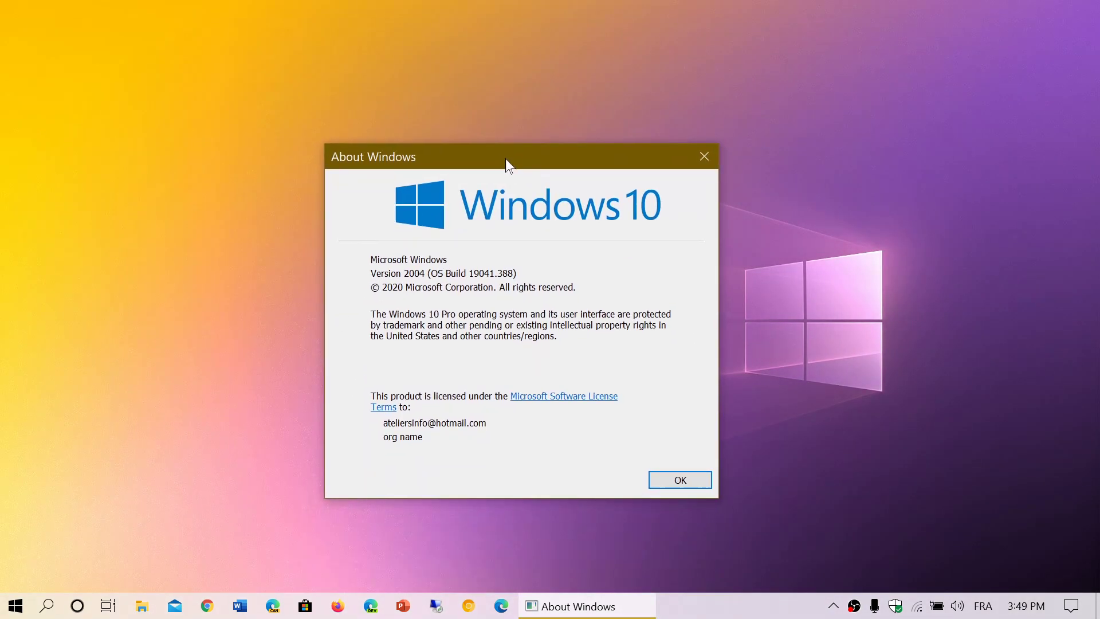